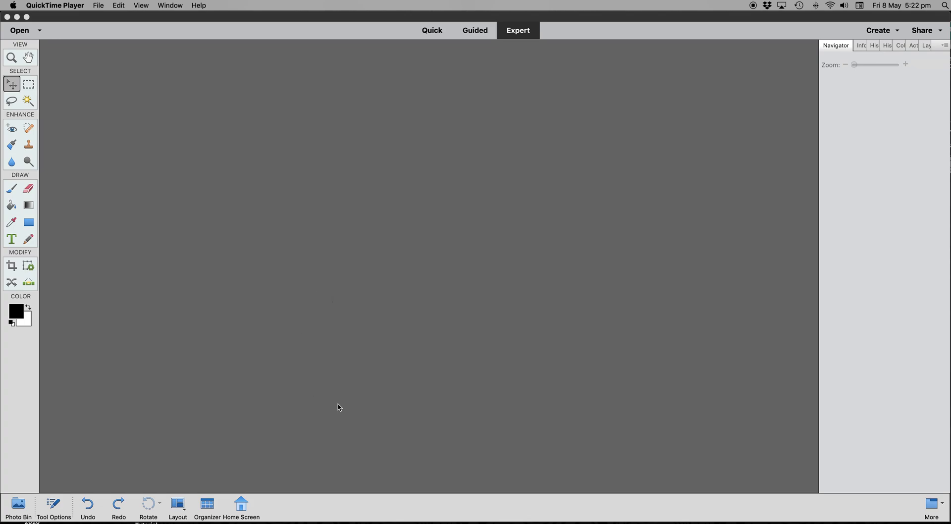
Step: Switch to Adobe Bridge and open _ARB8075.JPG with Adobe Photoshop Elements Editor 17.0
mouse_move(466, 521)
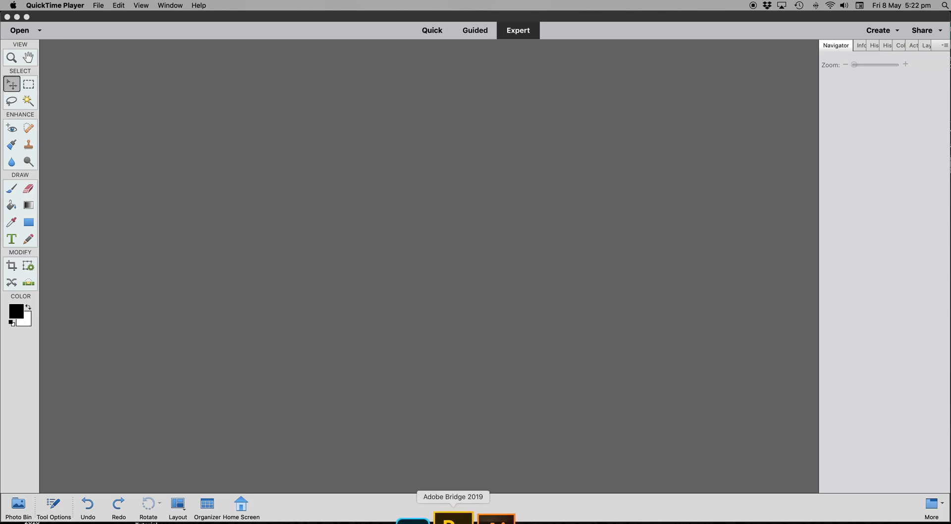
left_click(458, 519)
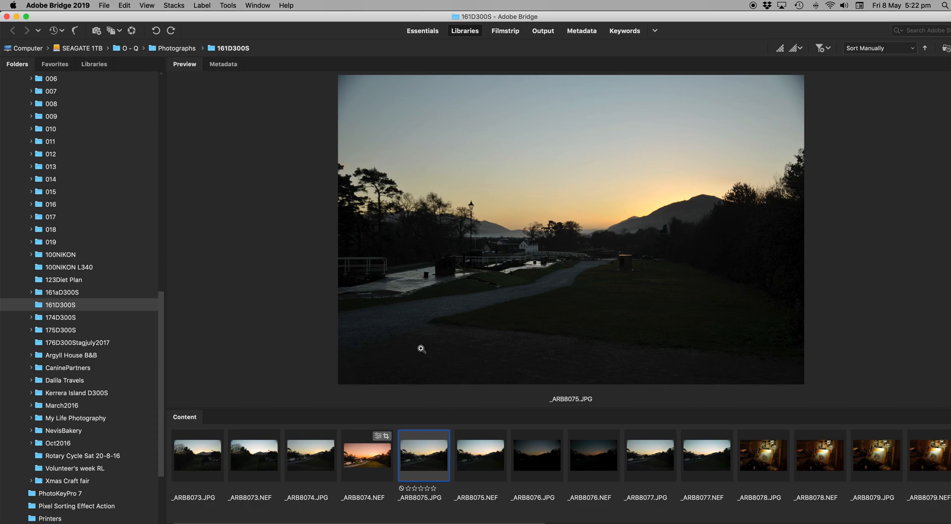
right_click(429, 459)
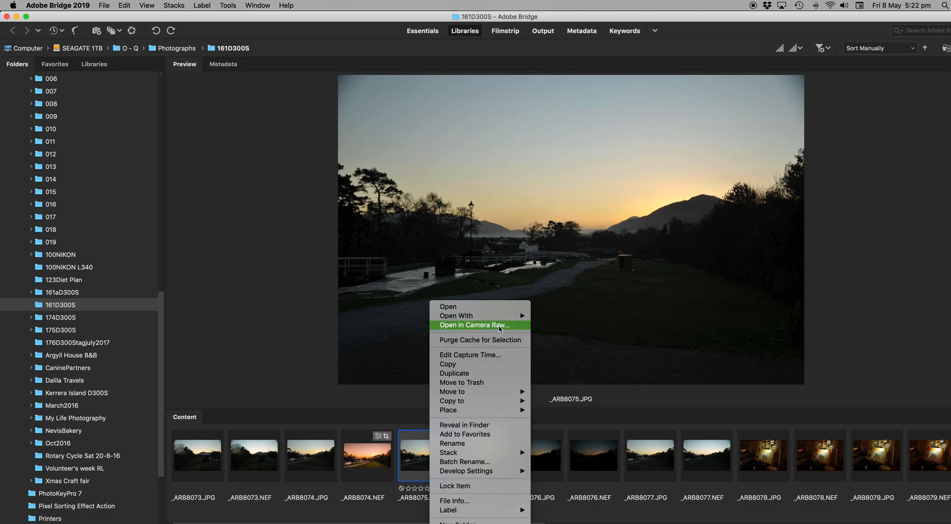
mouse_move(505, 317)
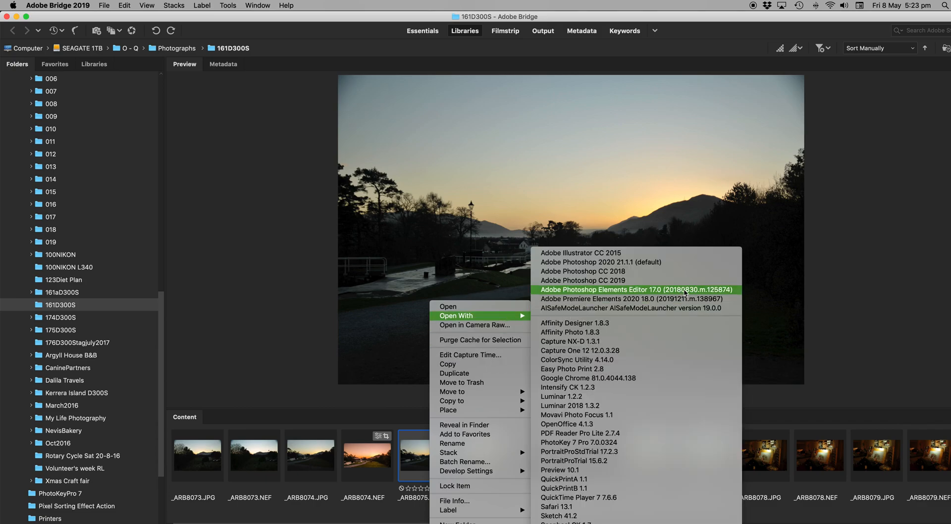
left_click(641, 290)
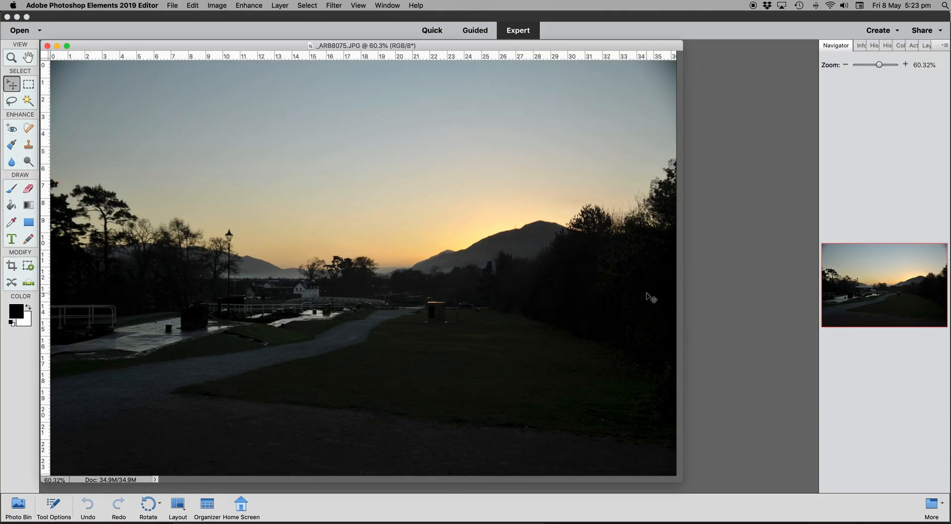
Step: Enlarge the floating photo window so canvas surrounds the picture, and inspect the photo's centre at about 102% zoom
left_click_drag(456, 49, 468, 55)
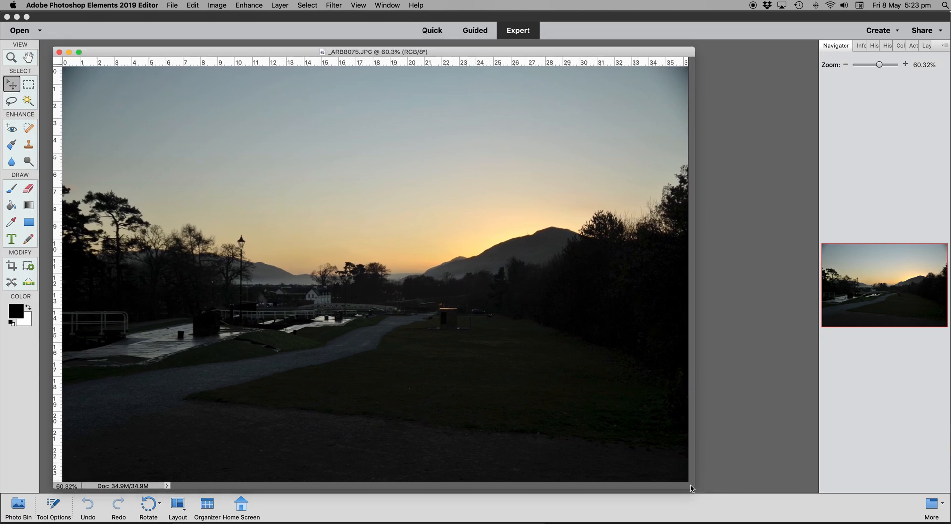
left_click_drag(692, 486, 718, 503)
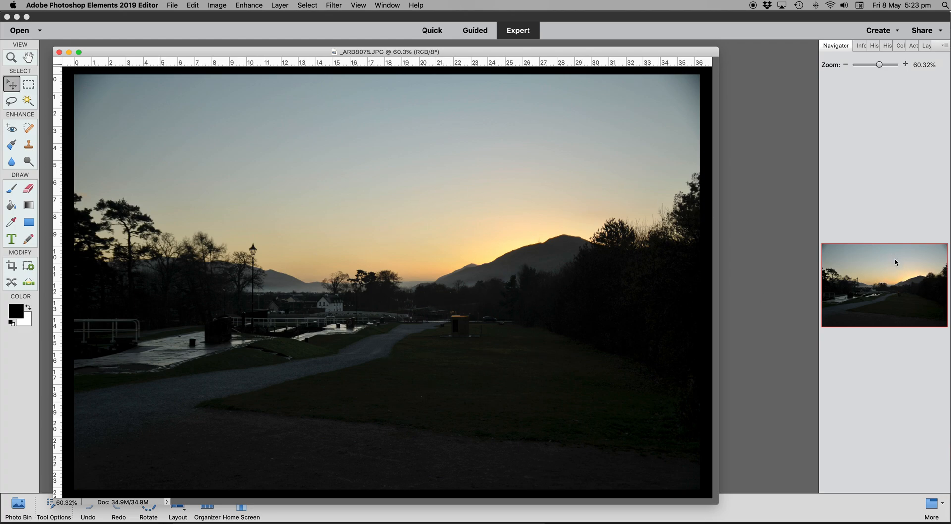
left_click_drag(882, 69, 888, 69)
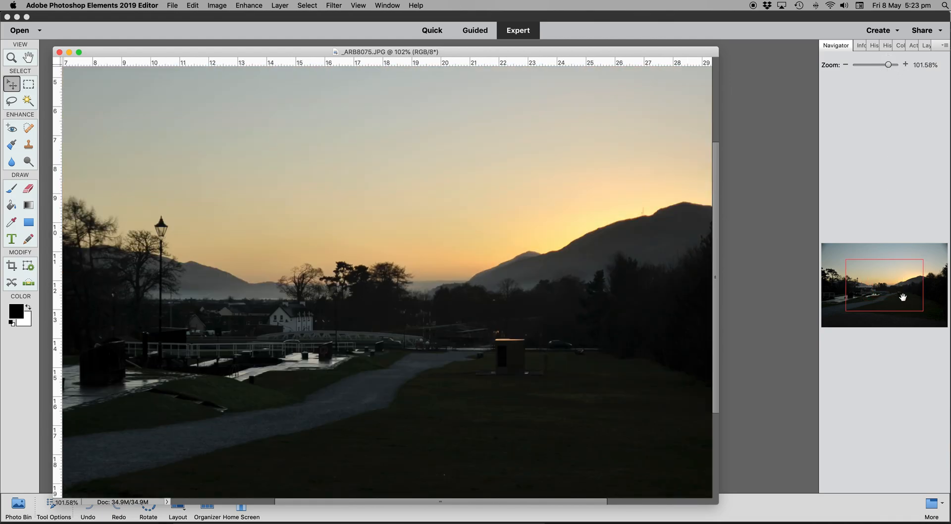
mouse_move(893, 283)
left_mouse_down()
mouse_move(872, 282)
mouse_move(871, 302)
mouse_move(910, 303)
mouse_move(921, 272)
mouse_move(896, 287)
left_mouse_up()
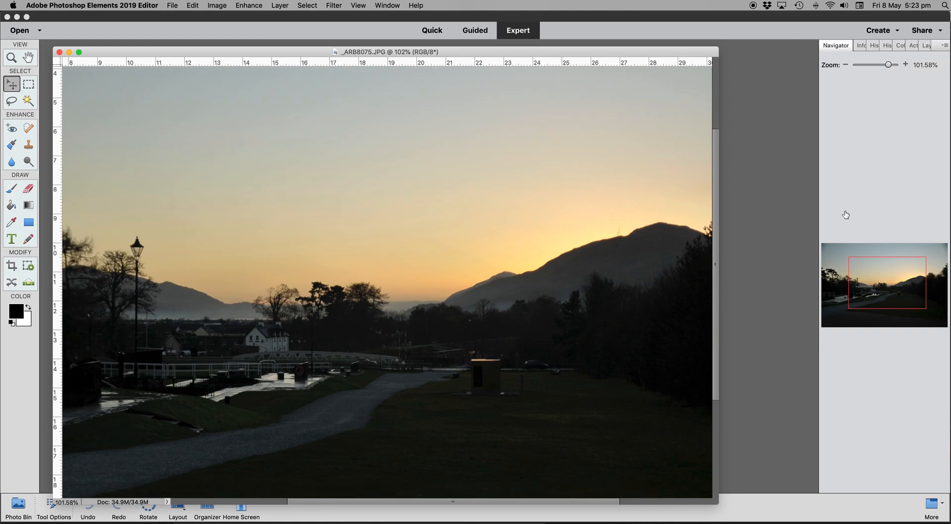
Step: Set the photo's view zoom to exactly 50%
left_click_drag(889, 67, 876, 69)
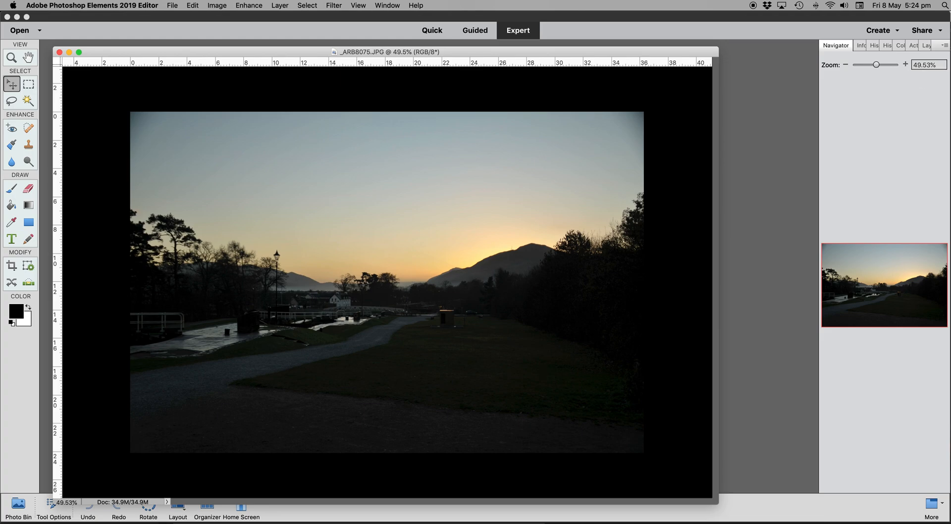
key("BackSpace")
type("50")
key("Return")
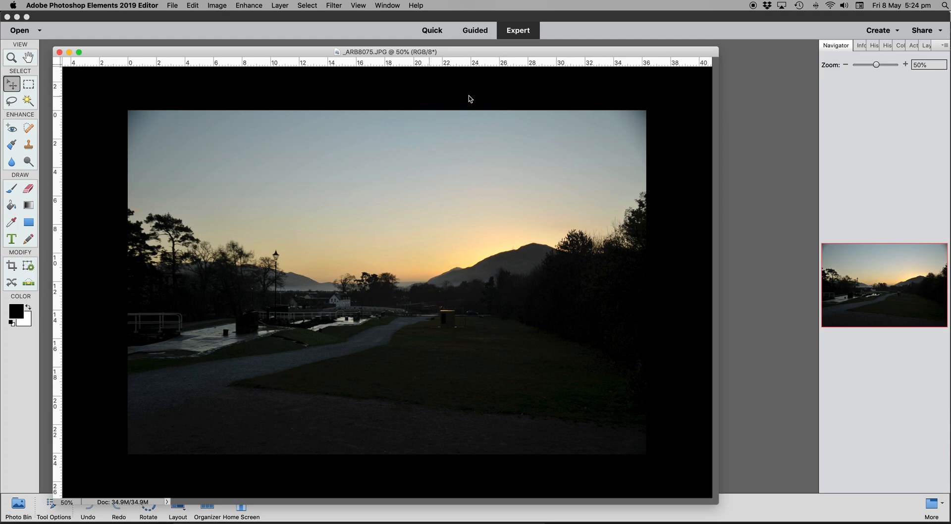
Step: Change the canvas surround around the photo to a custom light yellow colour
right_click(677, 133)
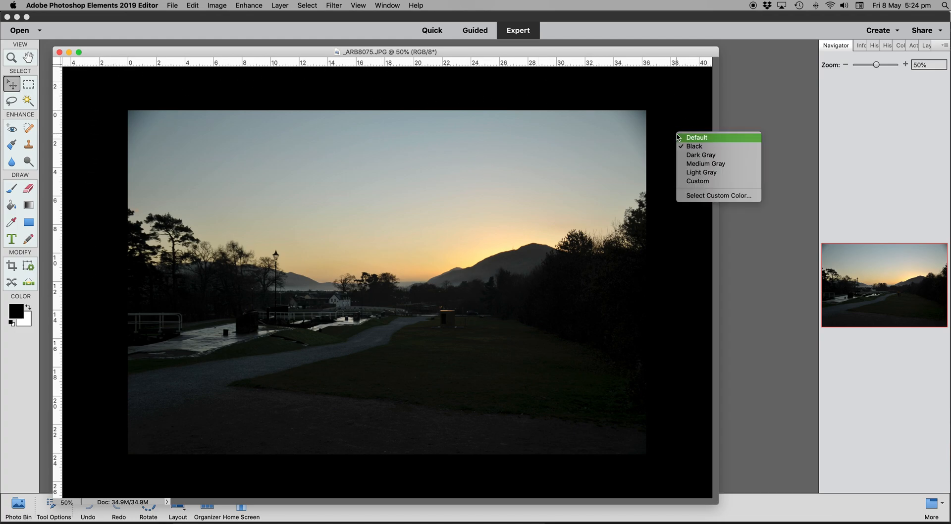
left_click(699, 196)
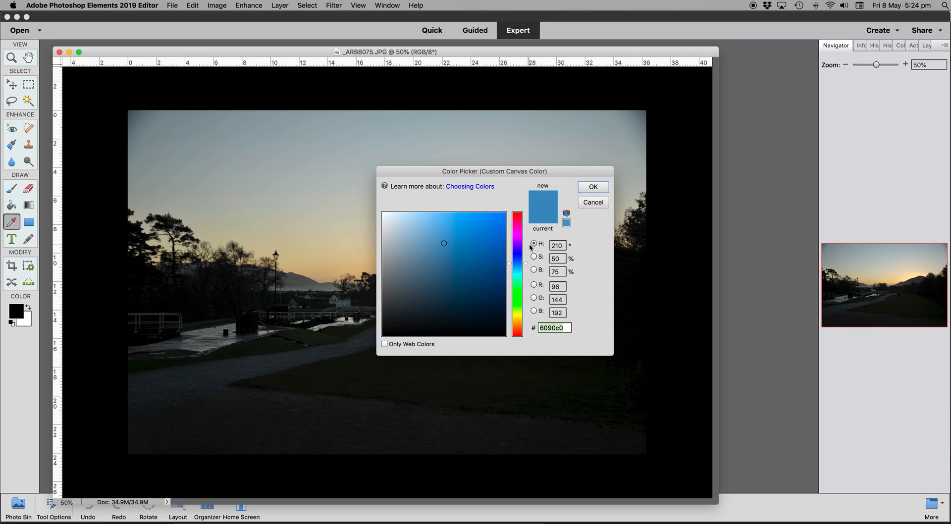
left_click(518, 315)
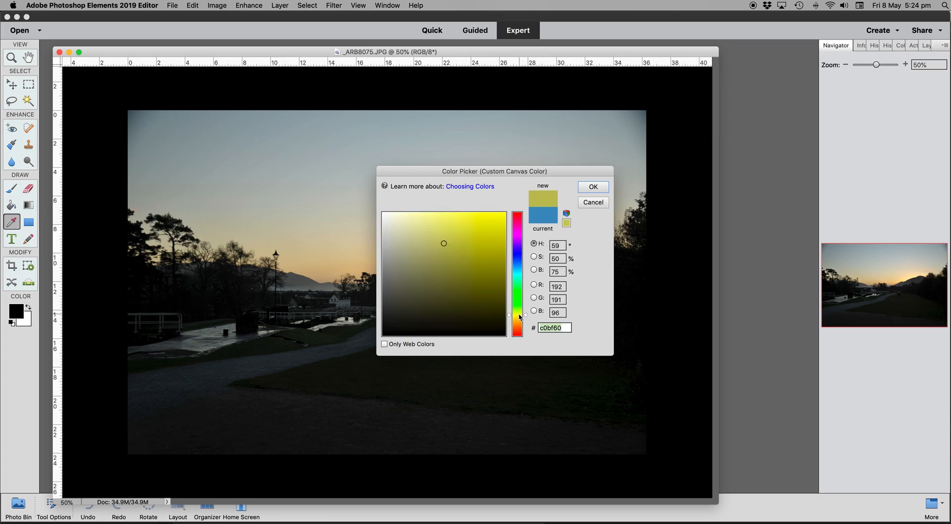
left_click_drag(443, 243, 448, 227)
left_click(593, 187)
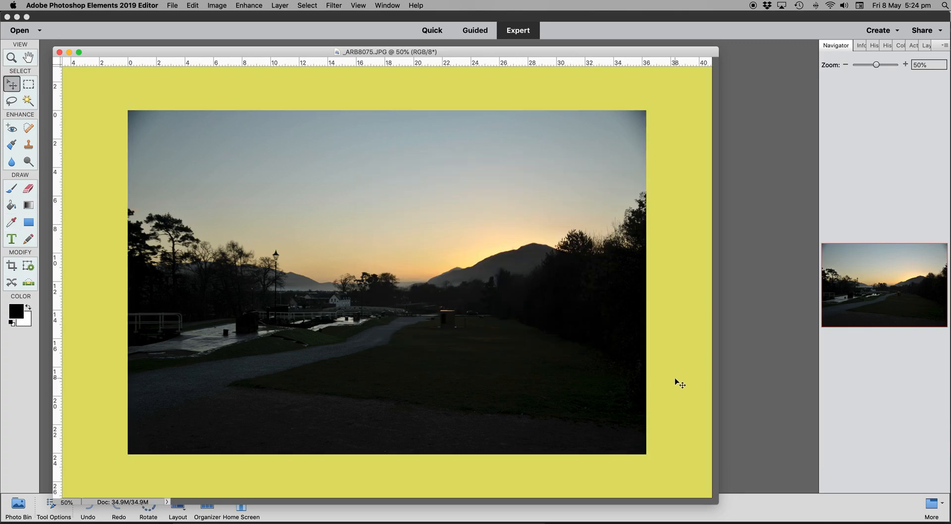
Step: Set the canvas surround to black and move the photo window to the middle of the workspace
right_click(679, 228)
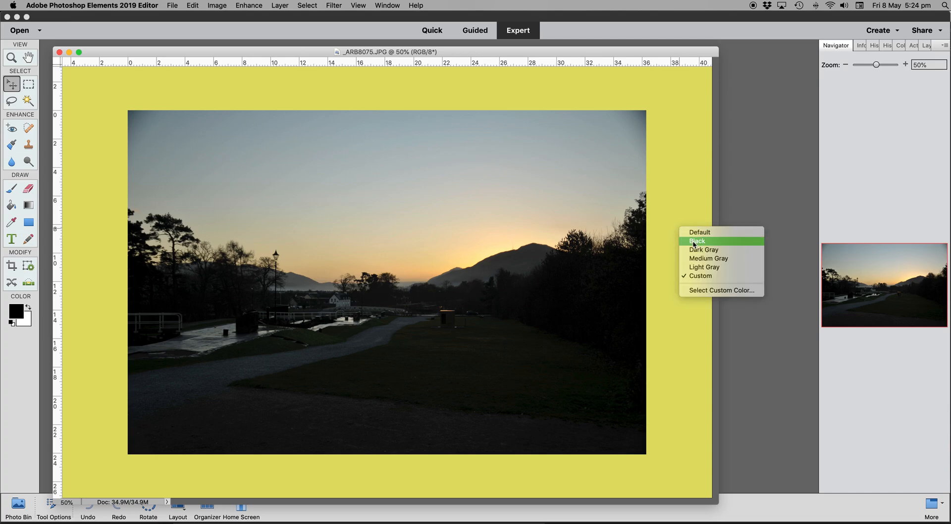
left_click(696, 241)
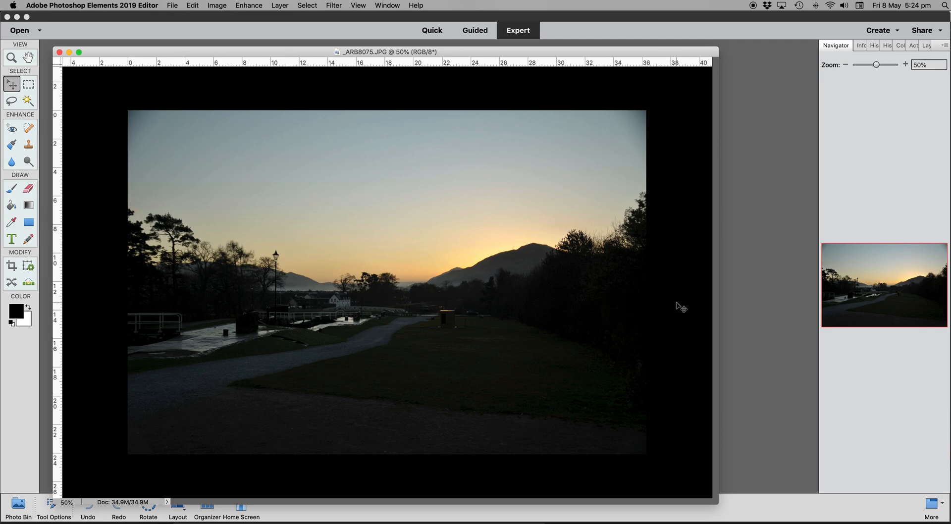
left_click_drag(625, 52, 686, 51)
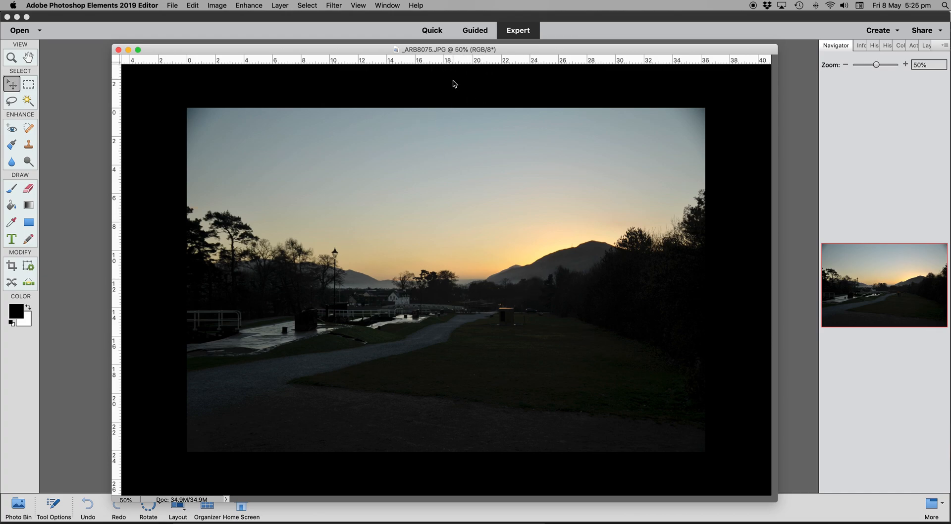
Step: Place a horizontal ruler guide near the horizon and a vertical guide through the lamp post
left_click(359, 6)
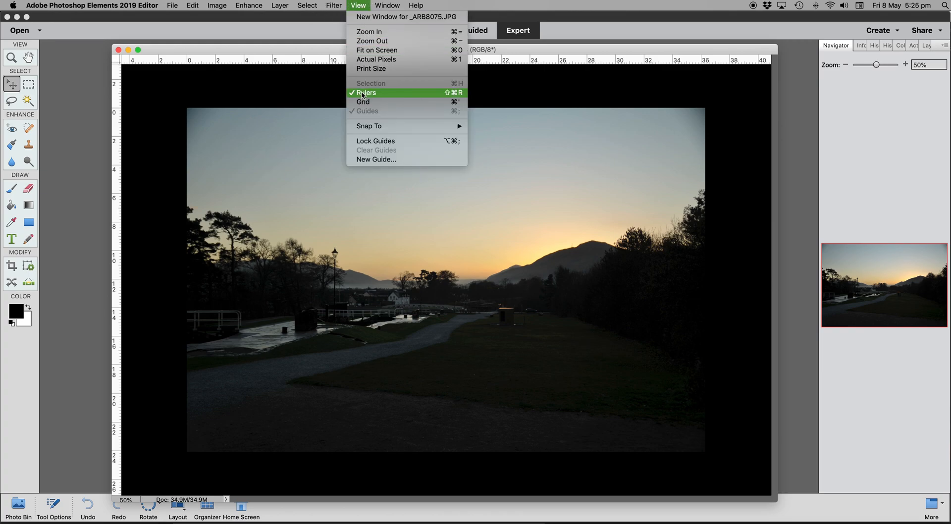
left_click(358, 5)
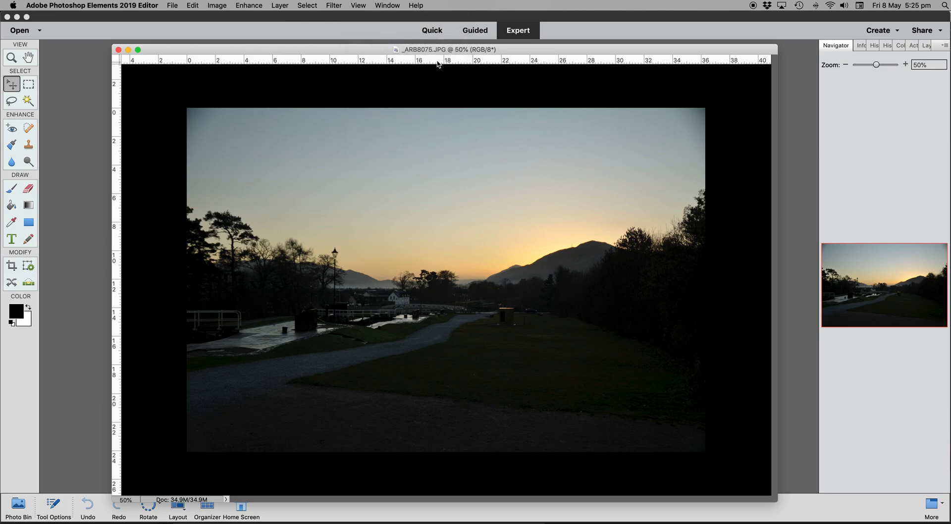
left_click_drag(437, 63, 441, 219)
left_click_drag(441, 263, 442, 288)
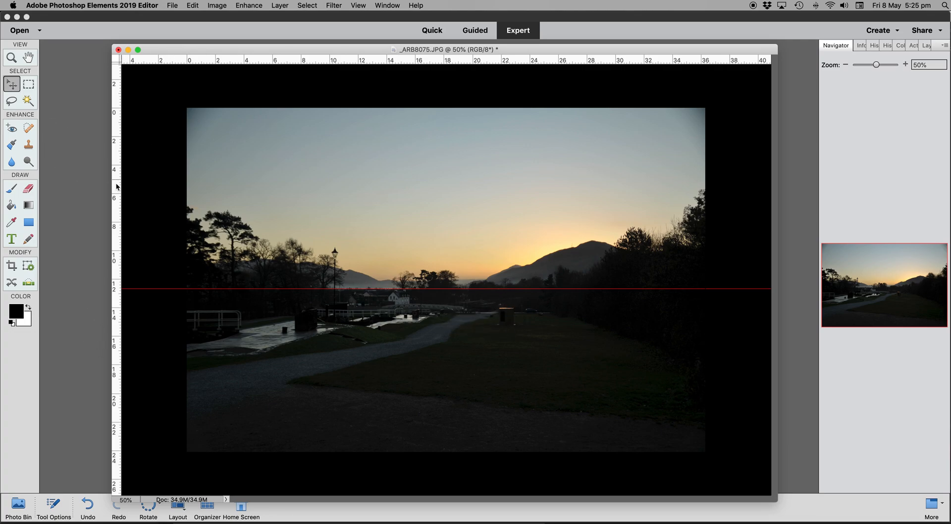
left_click_drag(117, 187, 334, 195)
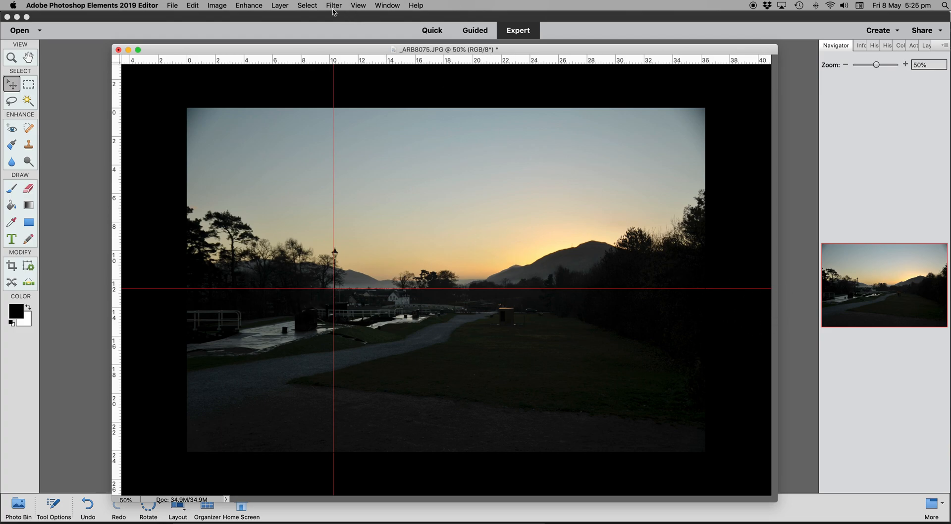
Step: Clear all guides from the photo
left_click(359, 5)
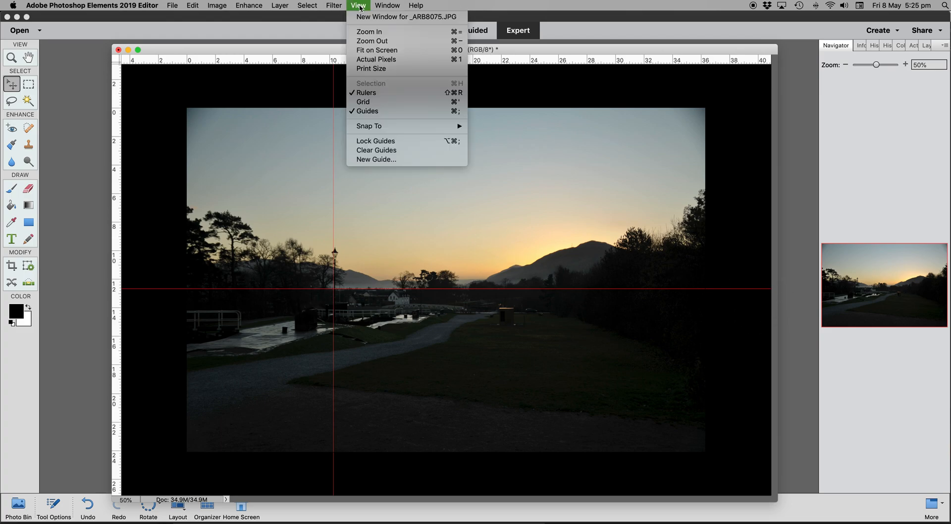
left_click(381, 151)
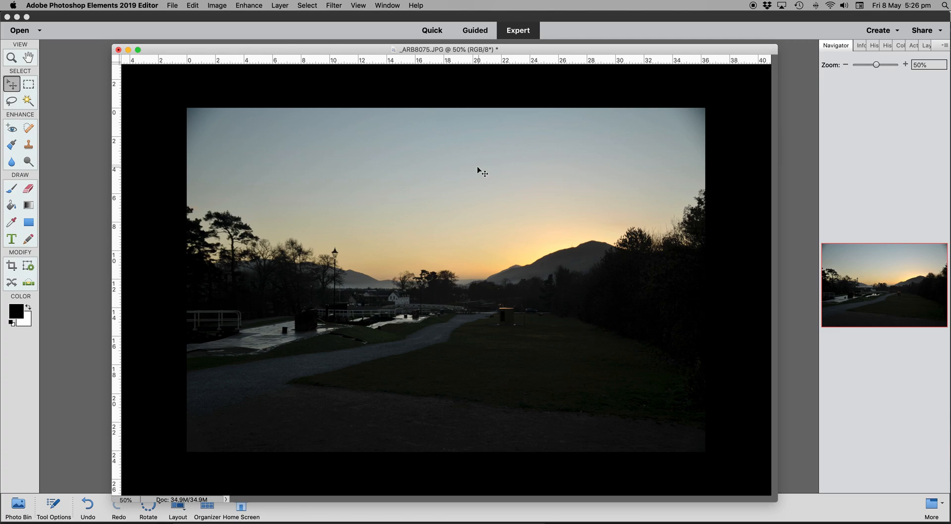
Step: Start a crop that keeps the whole sky and cuts off foreground, with a crop box about 18.31 cm high
left_click(11, 266)
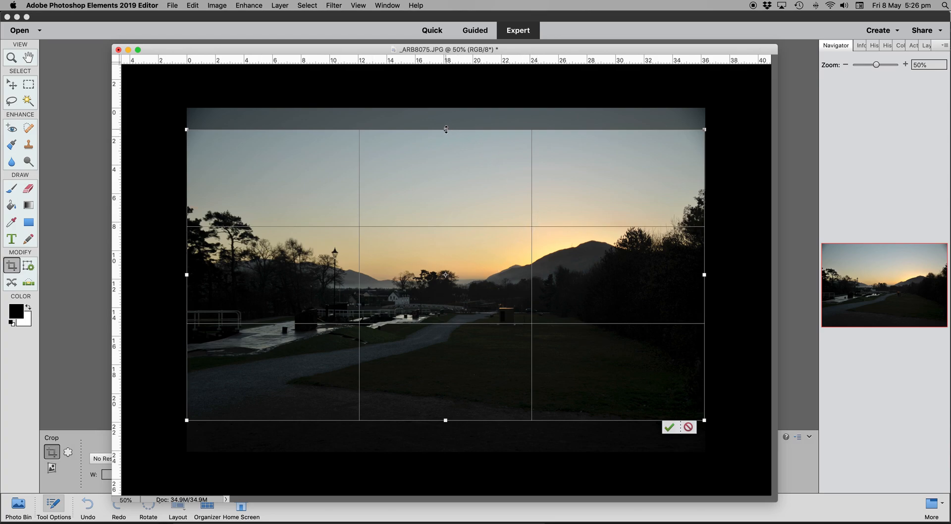
left_click_drag(445, 129, 448, 108)
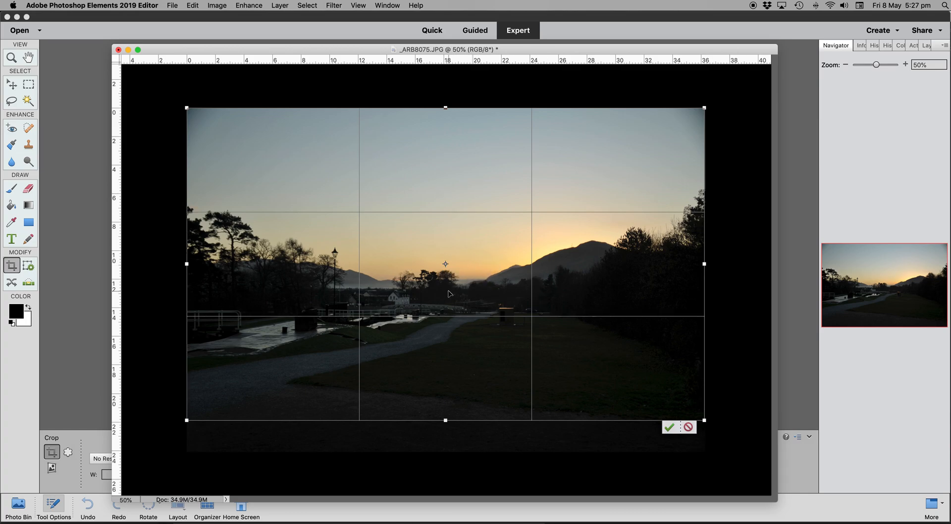
left_click_drag(445, 420, 450, 369)
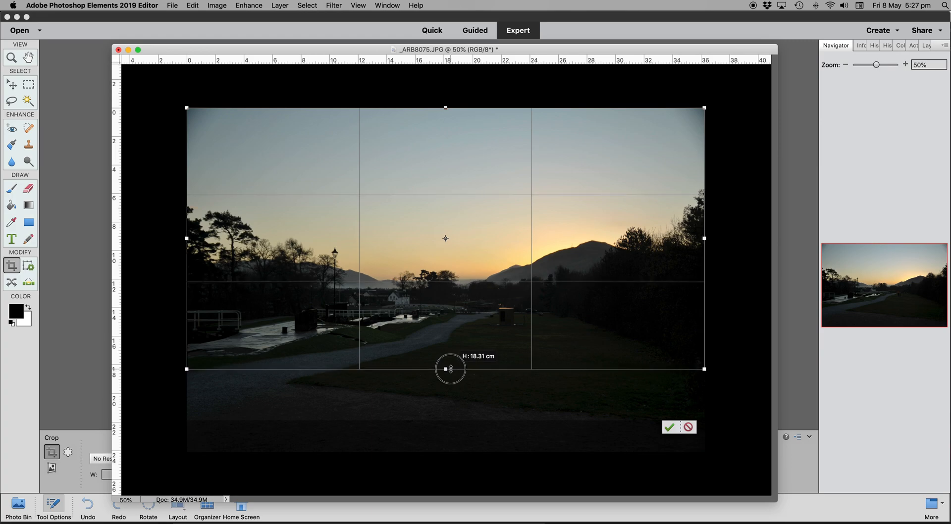
left_click_drag(450, 369, 450, 369)
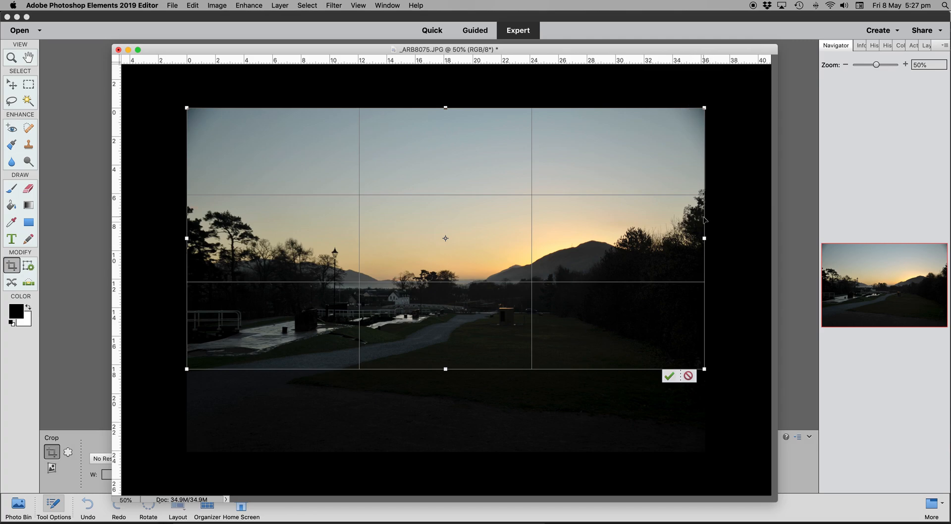
Step: Narrow the crop box slightly on both sides, cut a little more foreground, and apply the crop
left_click_drag(703, 238, 695, 239)
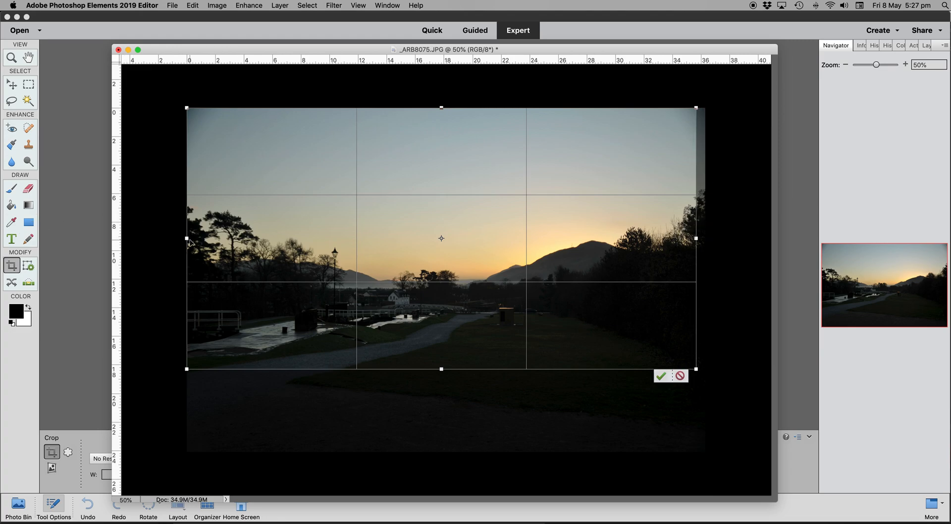
left_click_drag(187, 238, 197, 239)
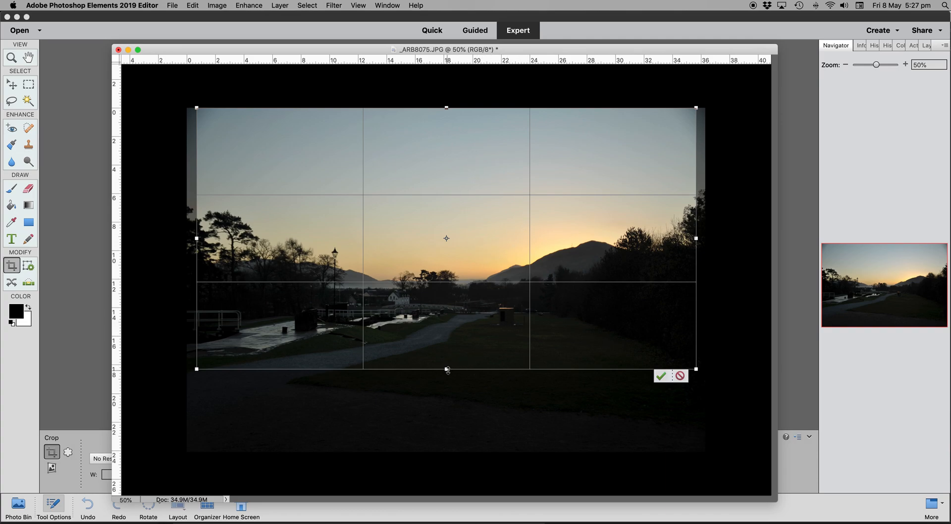
left_click_drag(446, 369, 447, 357)
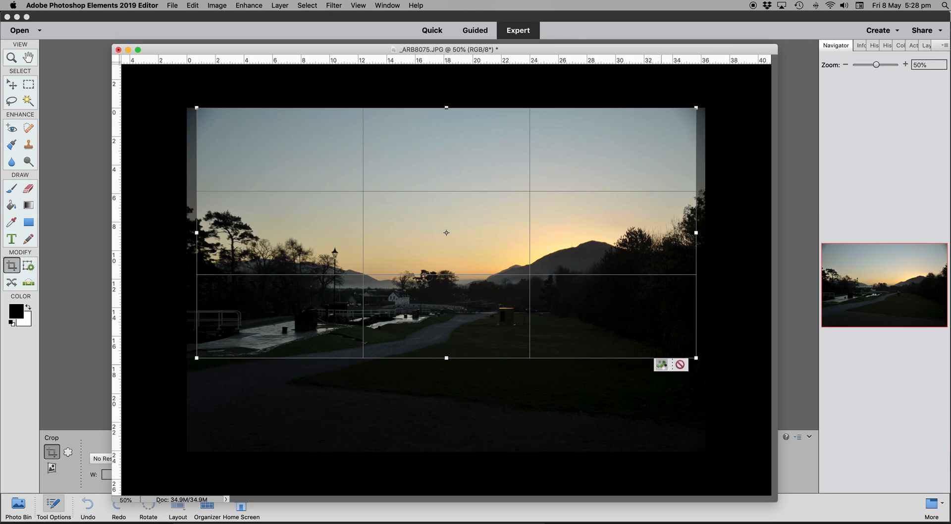
left_click(664, 366)
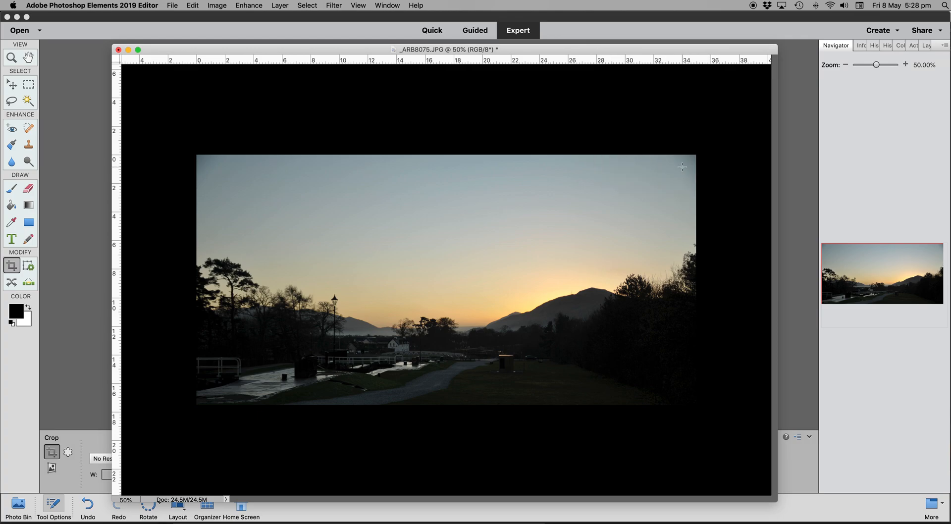
Step: Choose the Clone Stamp with a soft round 27 px brush, shrinking the photo window so the tool's options are accessible
left_click(28, 146)
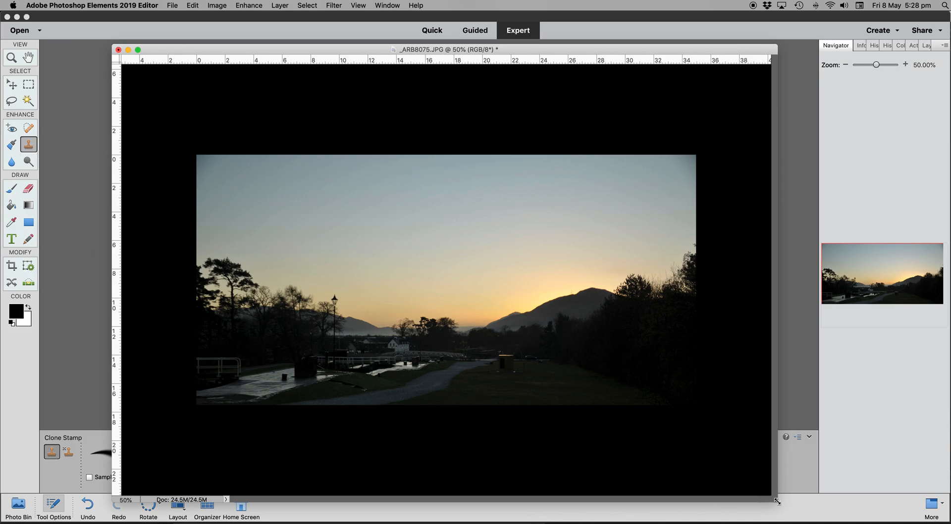
left_click_drag(777, 501, 722, 409)
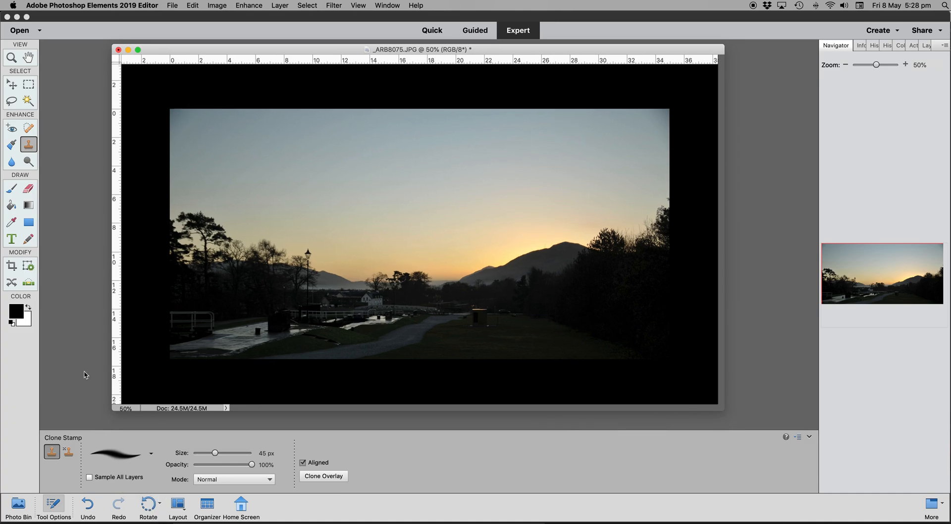
left_click(152, 455)
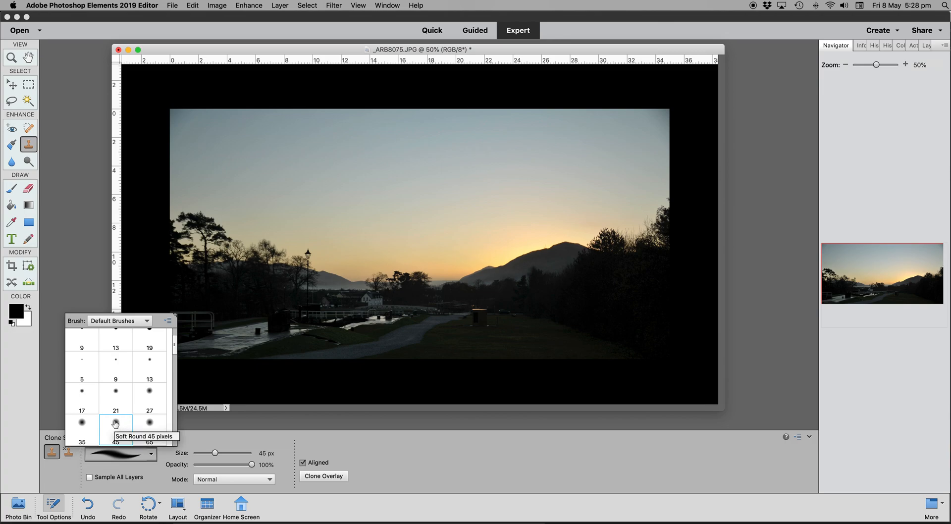
scroll(114, 412, "up", 2)
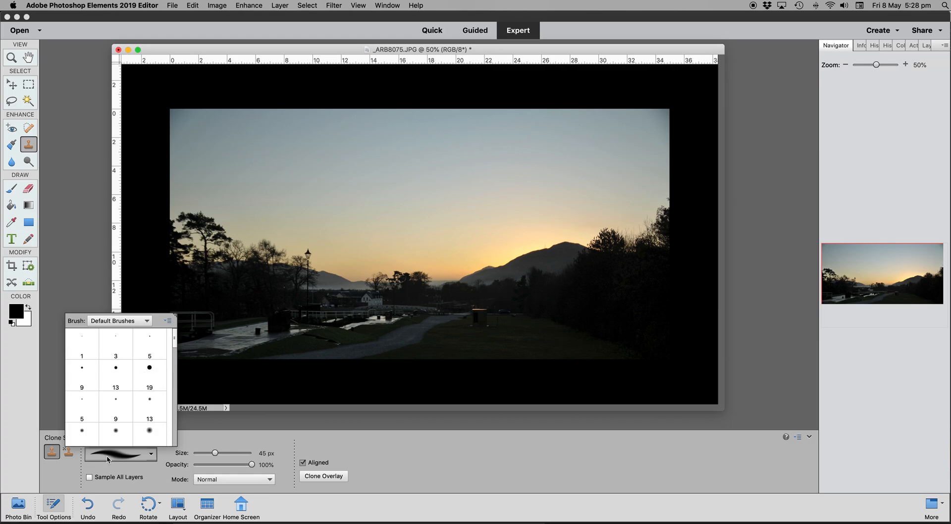
left_click(149, 433)
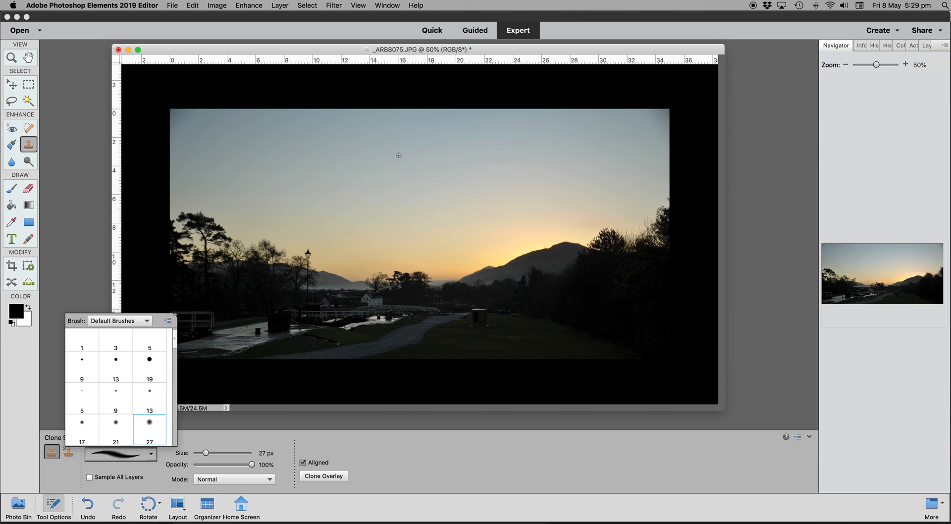
left_click(89, 292)
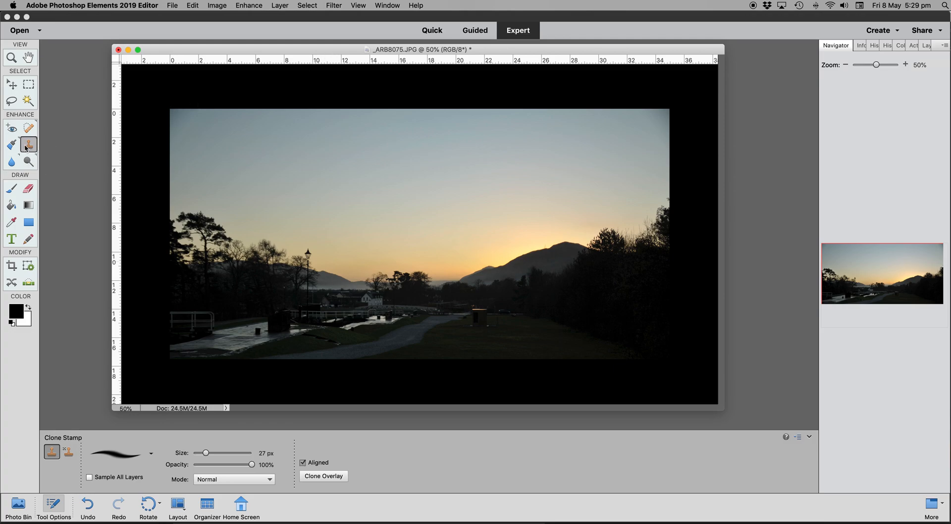
Step: Sample clean sky toward the photo's upper right as the clone source and set the Clone Stamp brush size to 250 px
left_click(594, 143, "alt")
left_click(260, 453)
left_click_drag(206, 453, 215, 453)
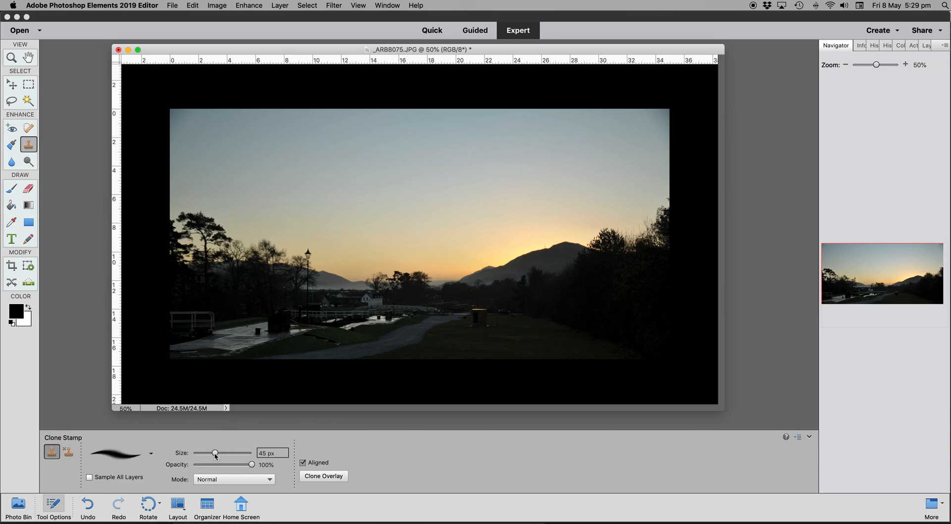
left_click_drag(214, 452, 219, 452)
type("250")
key("Return")
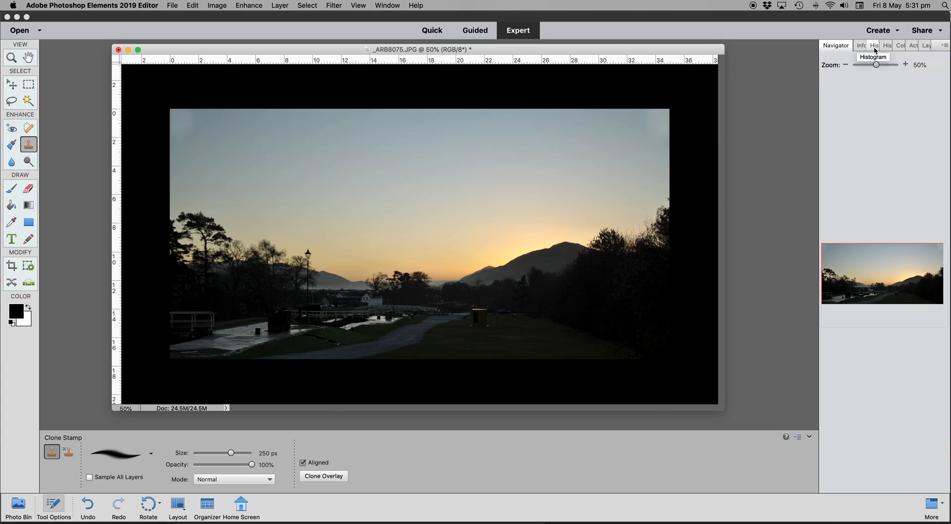
Step: Revert the photo's history to the fourth Clone Stamp state
left_click(888, 45)
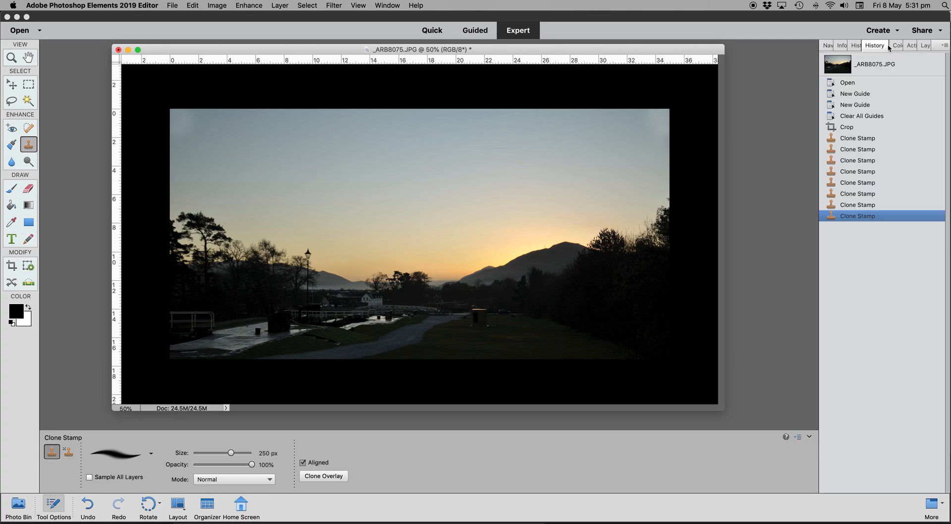
left_click(849, 183)
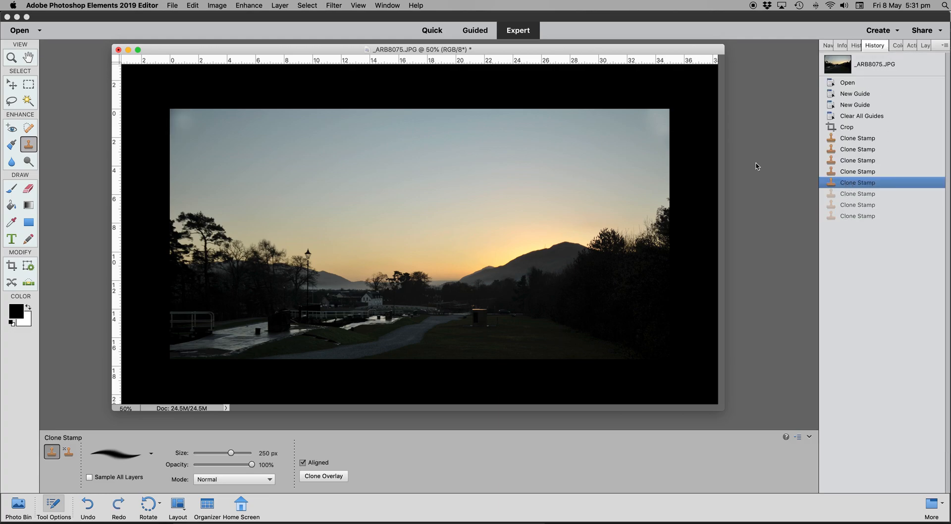
left_click(849, 172)
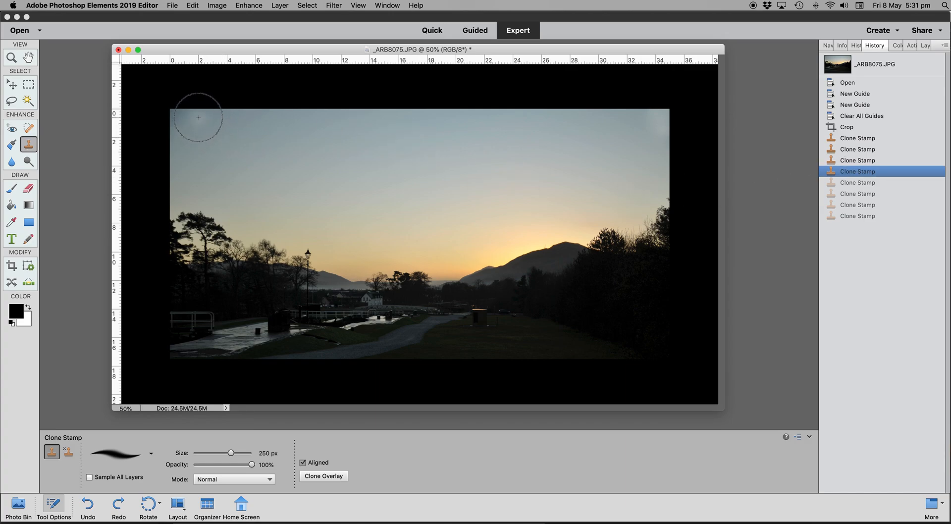
Step: Enlarge the Clone Stamp brush to 400 px, clone over the sky's upper-left corner, and return to the Move tool and Navigator
key("bracketright")
key("bracketright")
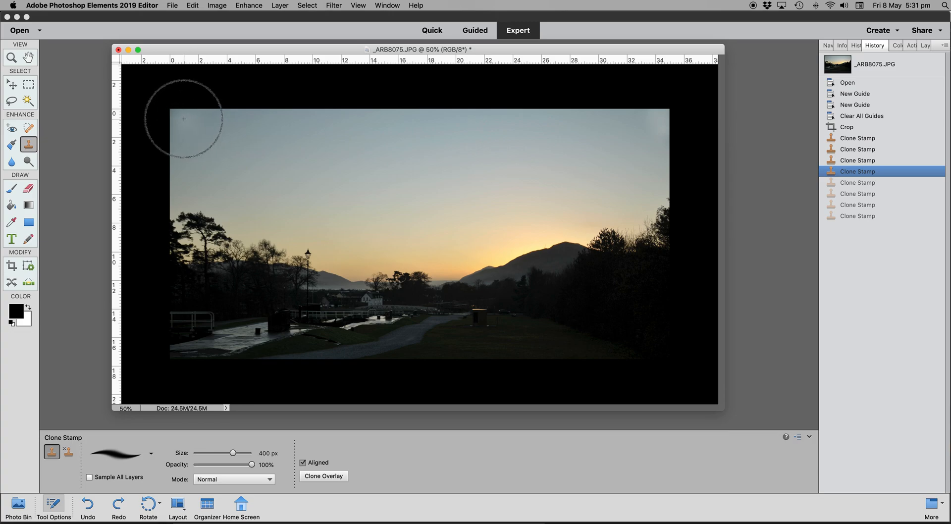
left_click(179, 116)
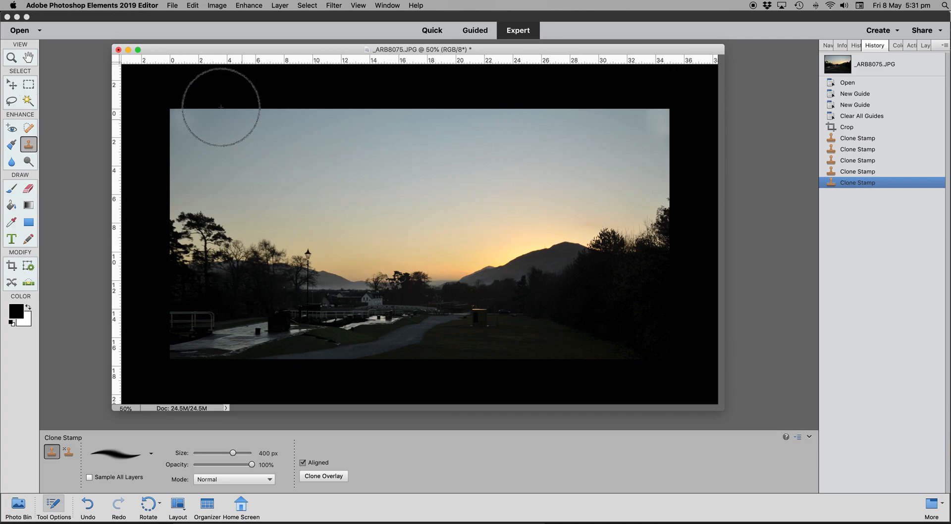
left_click(11, 85)
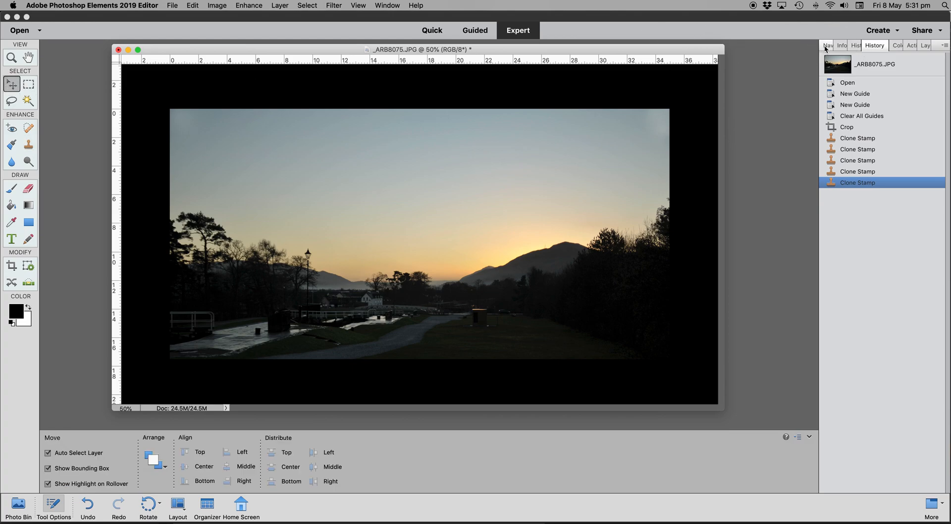
left_click(828, 48)
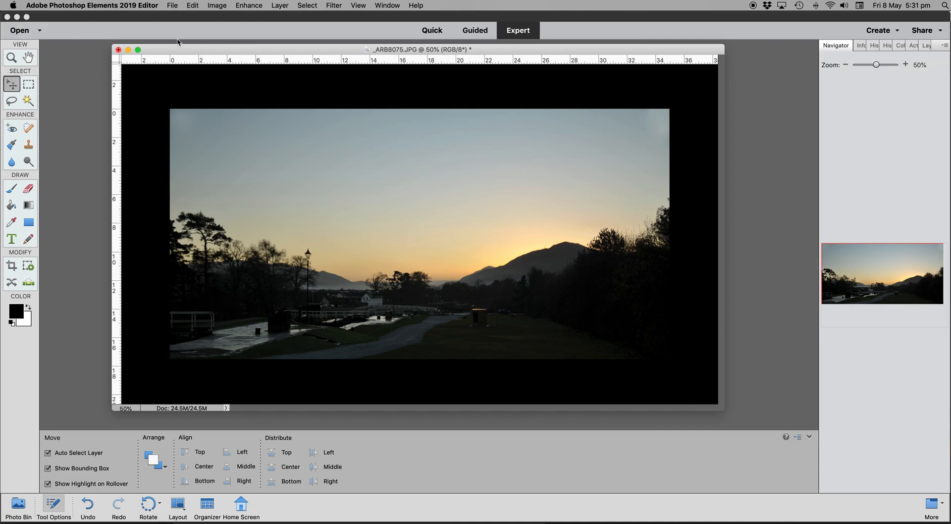
Step: Apply Shadows/Highlights with shadows lightened 36%, highlights darkened 39%, and midtone contrast raised slightly
left_click(249, 6)
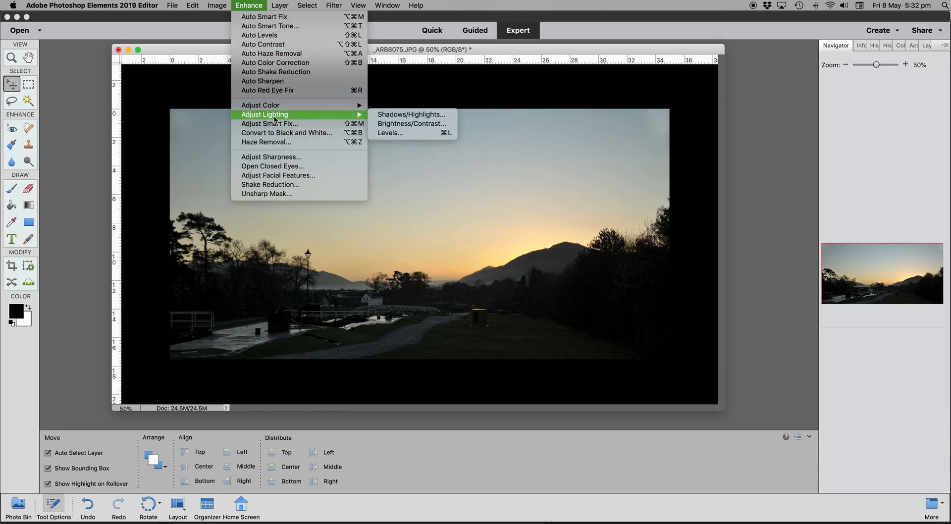
mouse_move(255, 115)
left_click(413, 115)
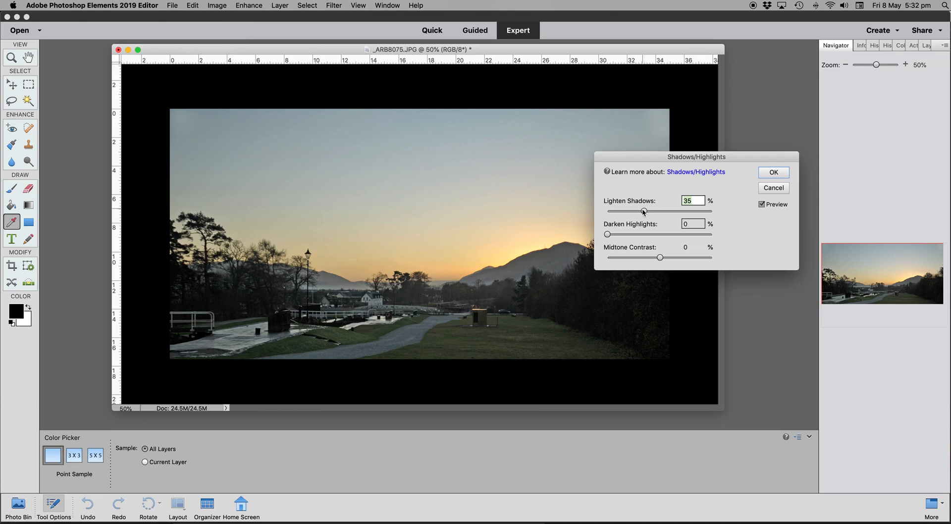
mouse_move(644, 213)
left_mouse_down()
mouse_move(635, 215)
mouse_move(646, 214)
left_mouse_up()
left_click_drag(607, 236, 609, 238)
left_click_drag(609, 236, 649, 238)
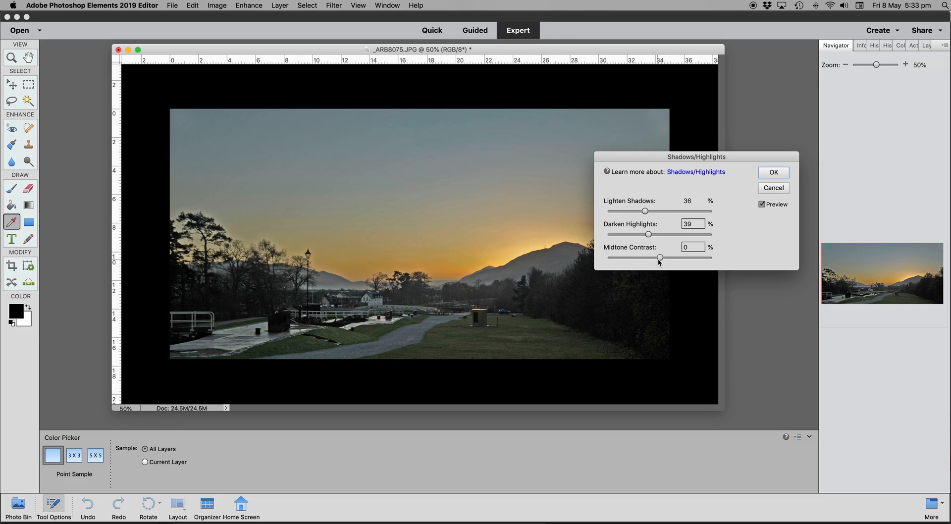
left_click_drag(659, 258, 669, 260)
left_click(784, 173)
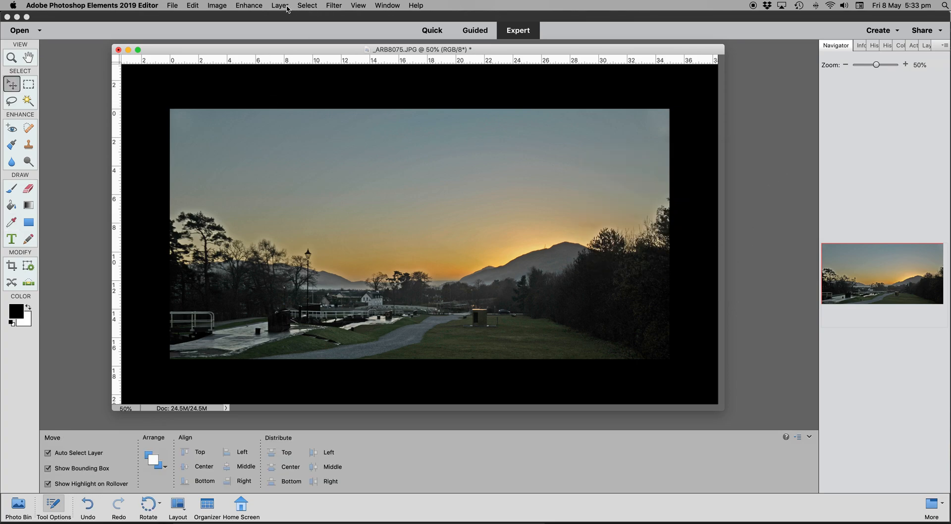
Step: Adjust the photo's color curves by raising the highlights slightly and fine-tuning midtone contrast and shadows, and apply the result
left_click(247, 6)
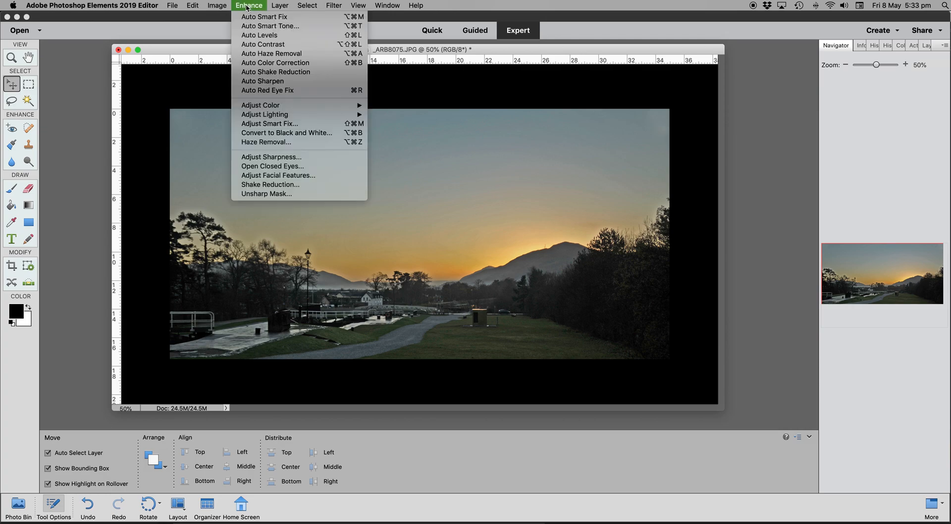
mouse_move(278, 118)
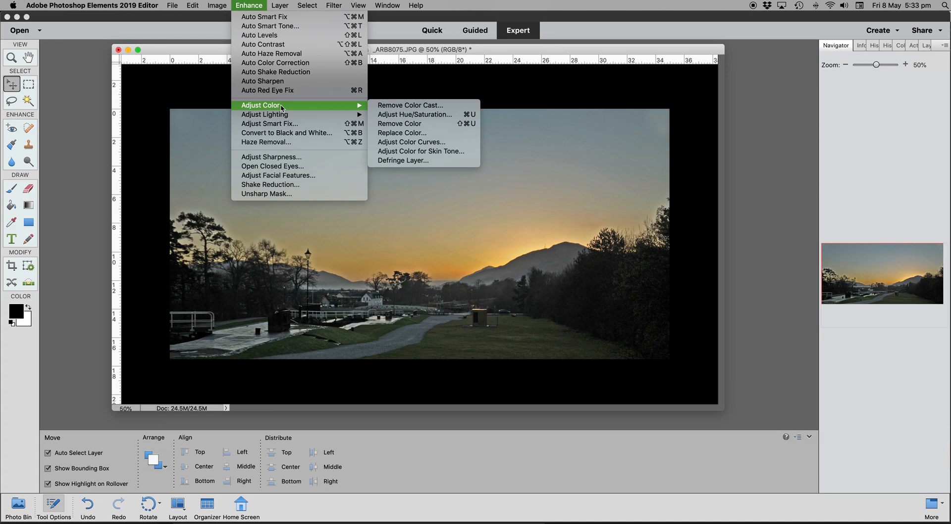
left_click(418, 144)
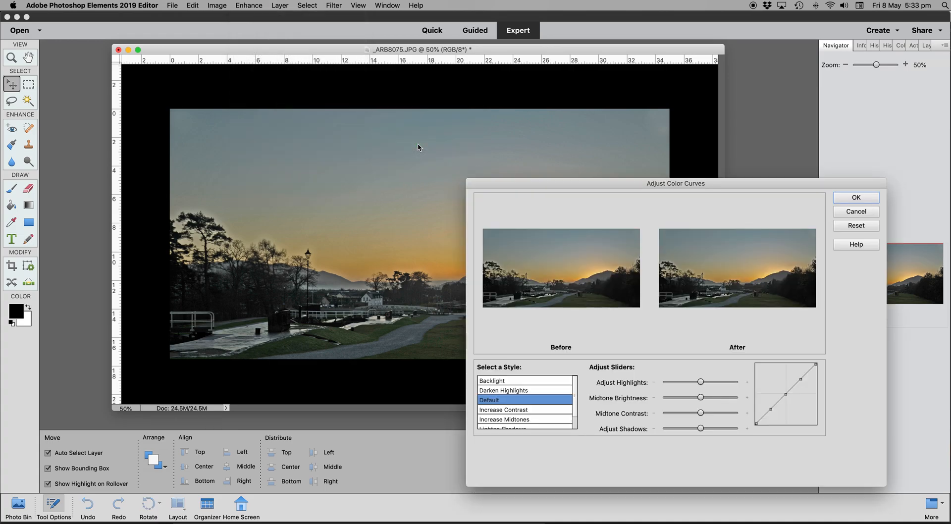
left_click_drag(759, 183, 783, 167)
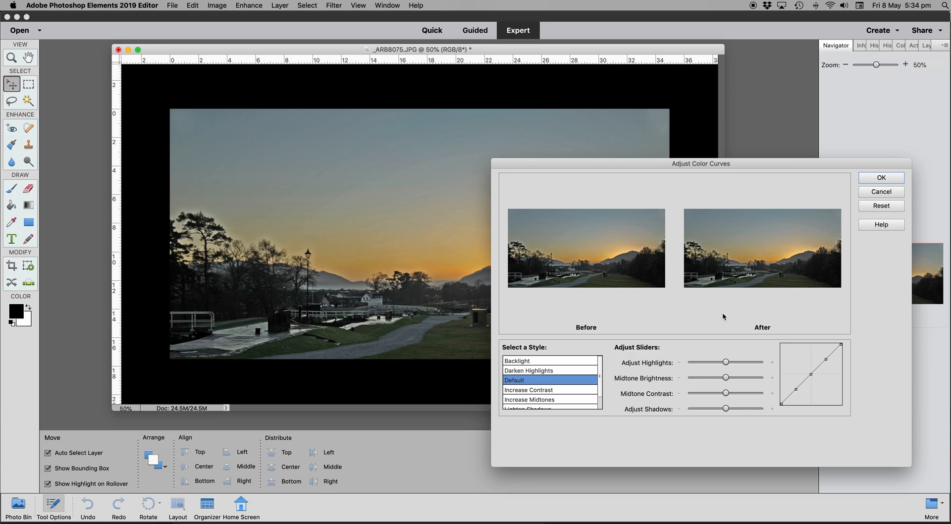
left_click(826, 361)
left_click(825, 361)
left_click_drag(726, 365, 734, 365)
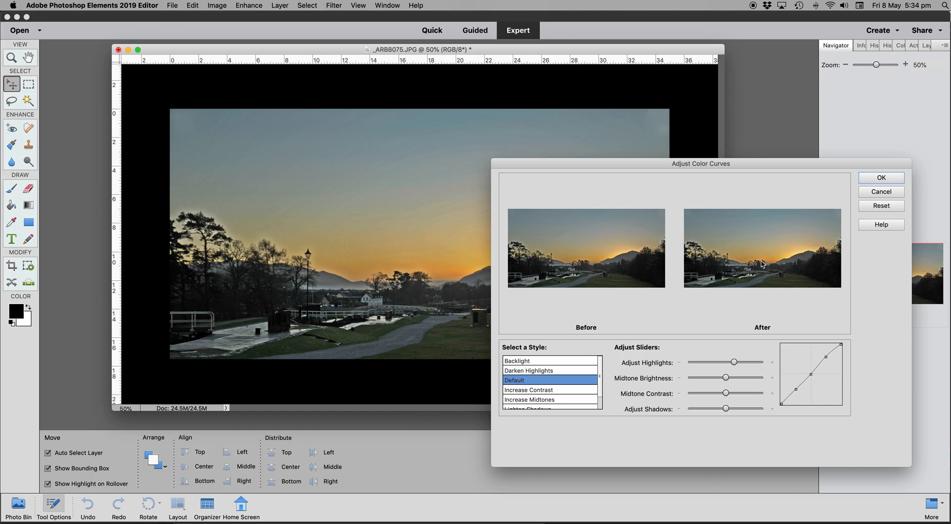
left_click_drag(735, 365, 736, 364)
left_click_drag(726, 395, 720, 411)
left_click(724, 408)
left_click(882, 180)
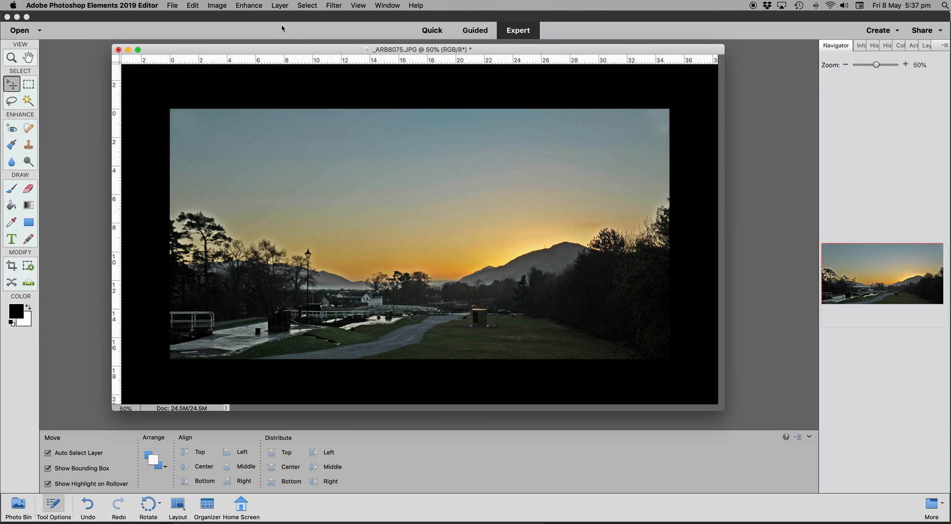
Step: Try Haze Removal on the photo, compare the before and after previews, and discard the adjustment
left_click(254, 7)
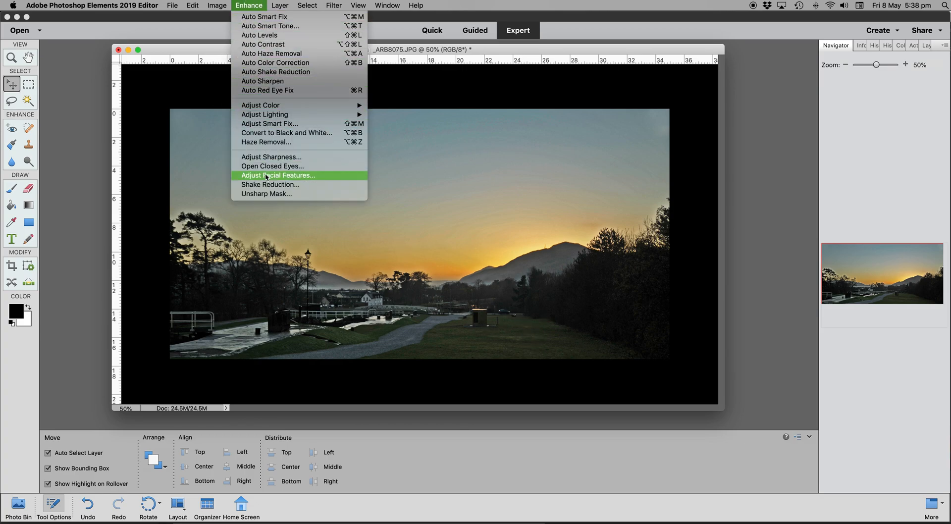
left_click(263, 143)
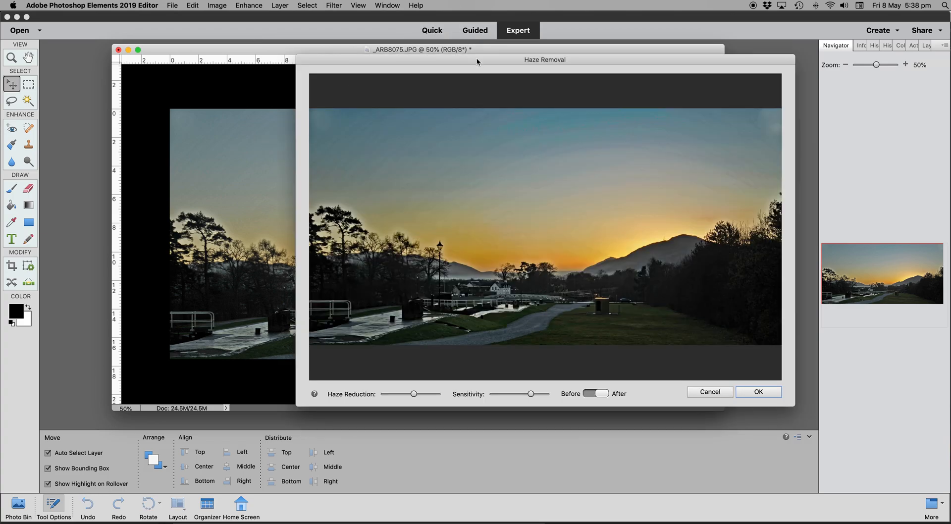
left_click_drag(477, 61, 596, 71)
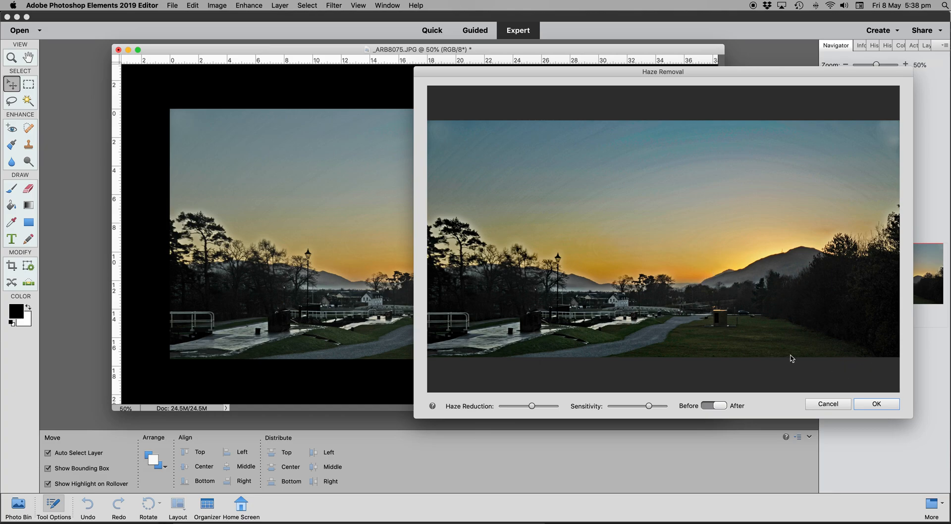
left_click(714, 406)
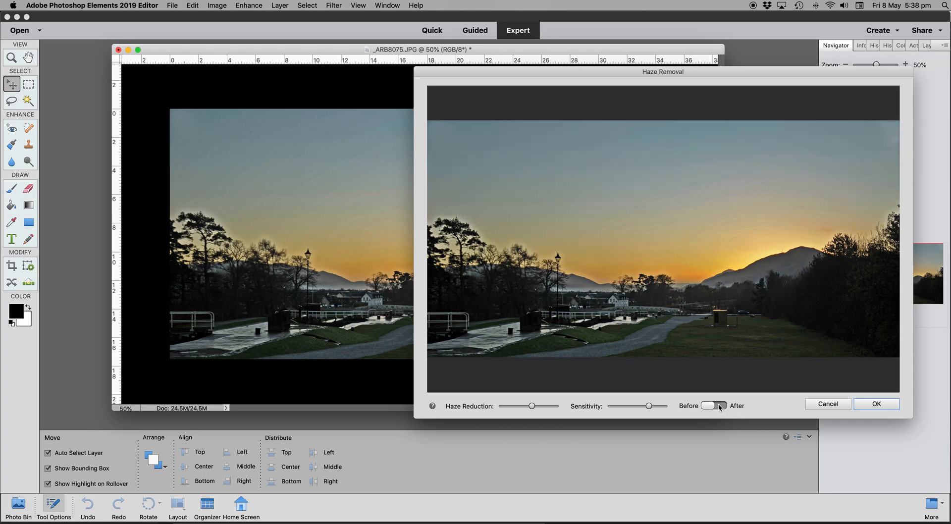
left_click(719, 405)
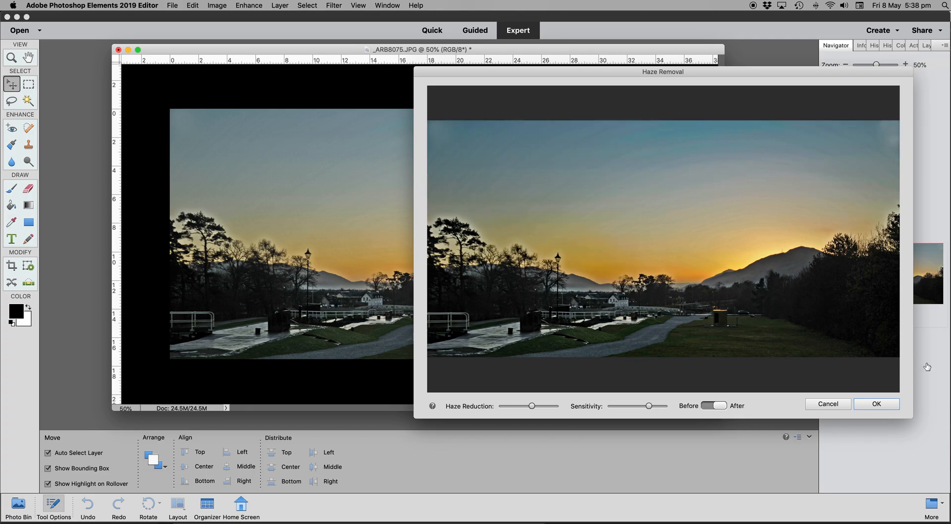
left_click(826, 404)
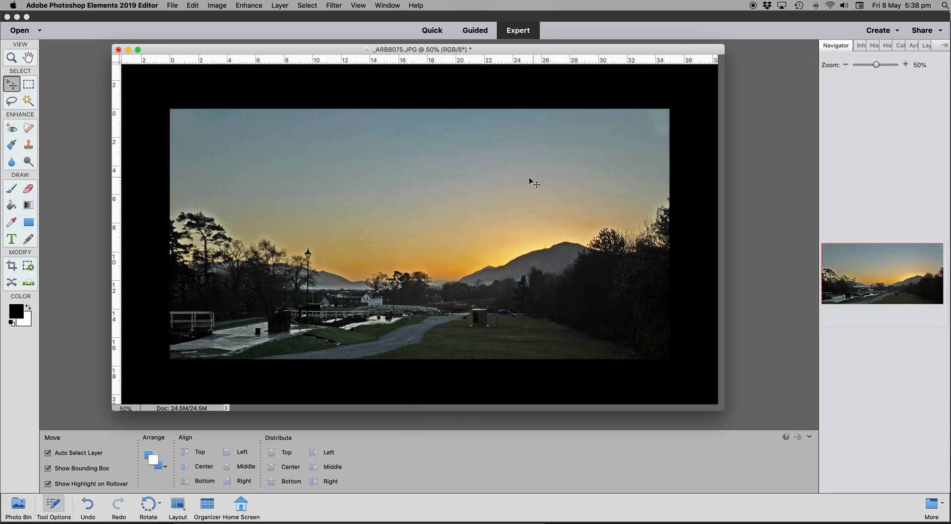